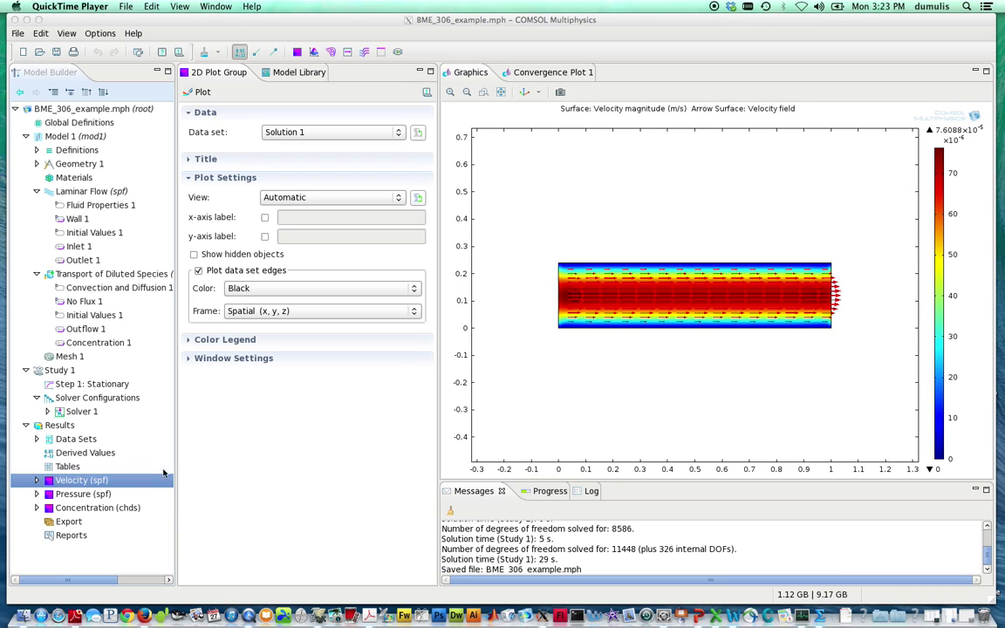
Step through the Concentration (chds), Velocity (spf) and Pressure (spf) result plots
left_click(61, 512)
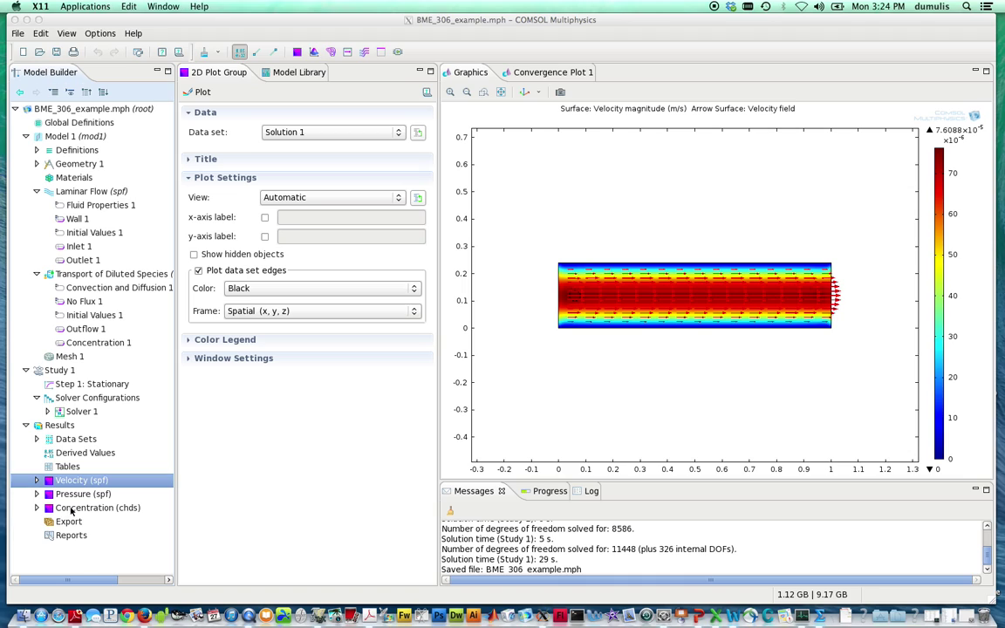
left_click(60, 508)
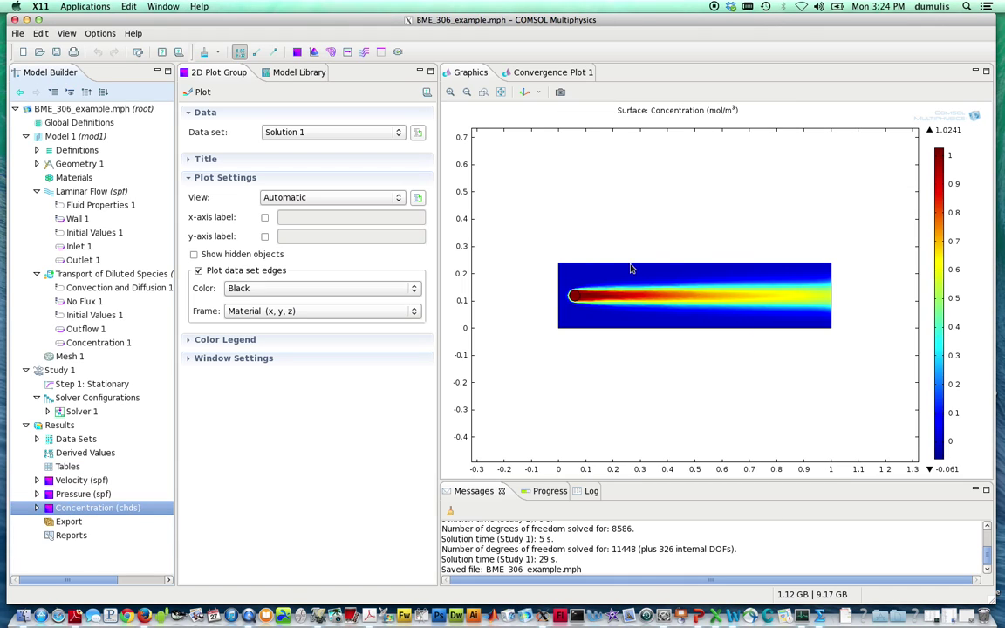
left_click(80, 483)
left_click(77, 494)
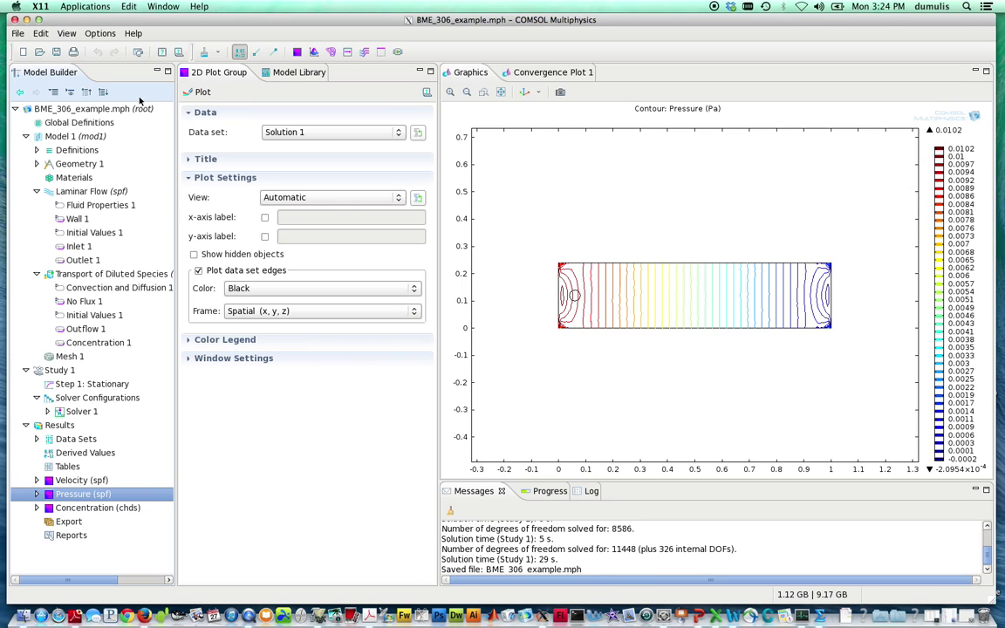
mouse_move(145, 19)
left_mouse_down()
mouse_move(146, 56)
mouse_move(263, 63)
mouse_move(180, 8)
mouse_move(144, 14)
left_mouse_up()
Start a new model from the File menu, saving changes to BME_306_example first
left_click(19, 35)
left_click(26, 47)
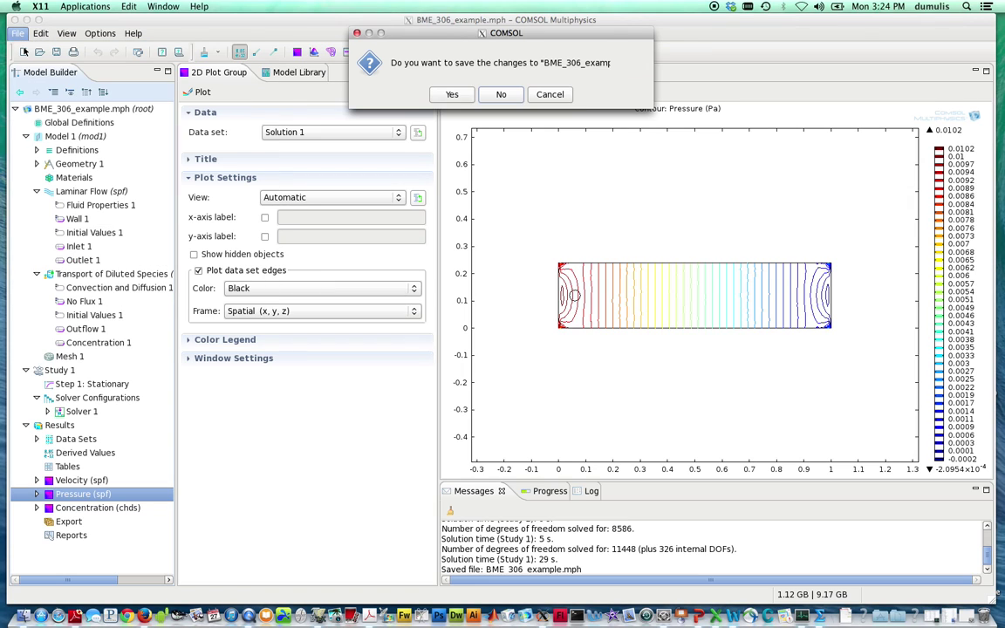
left_click(451, 94)
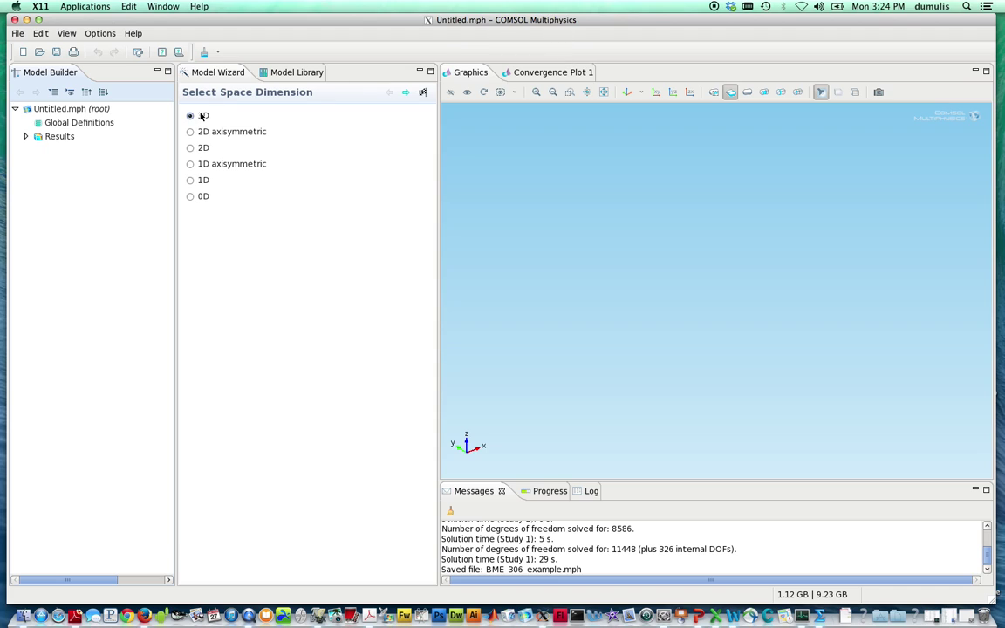
Choose 2D as the new model's space dimension
left_click(190, 149)
Add Laminar Flow (spf) from Fluid Flow > Single-Phase Flow to the model's physics
left_click(405, 93)
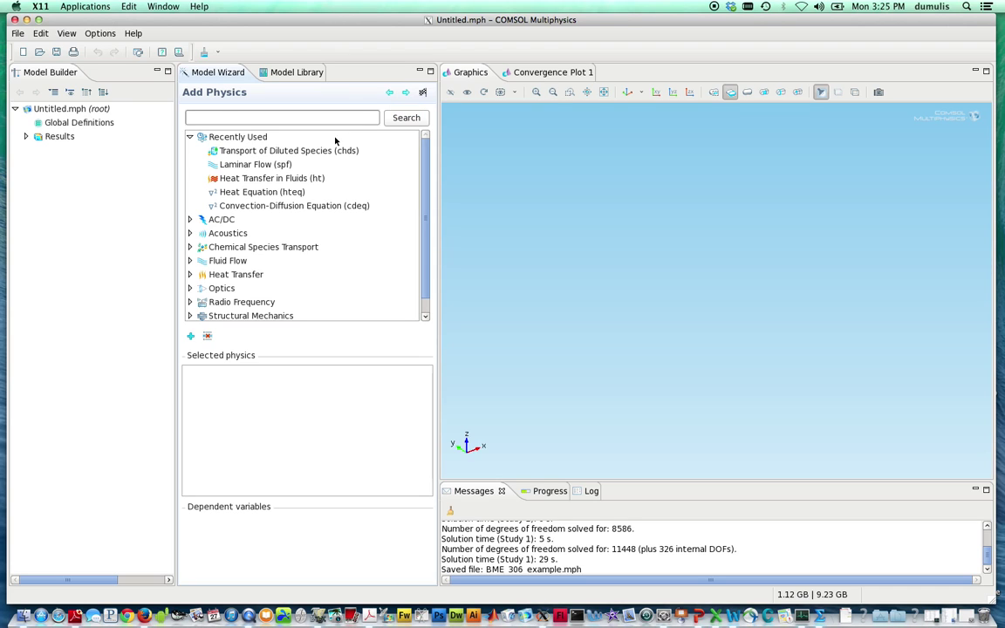
scroll(425, 168, "down", 2)
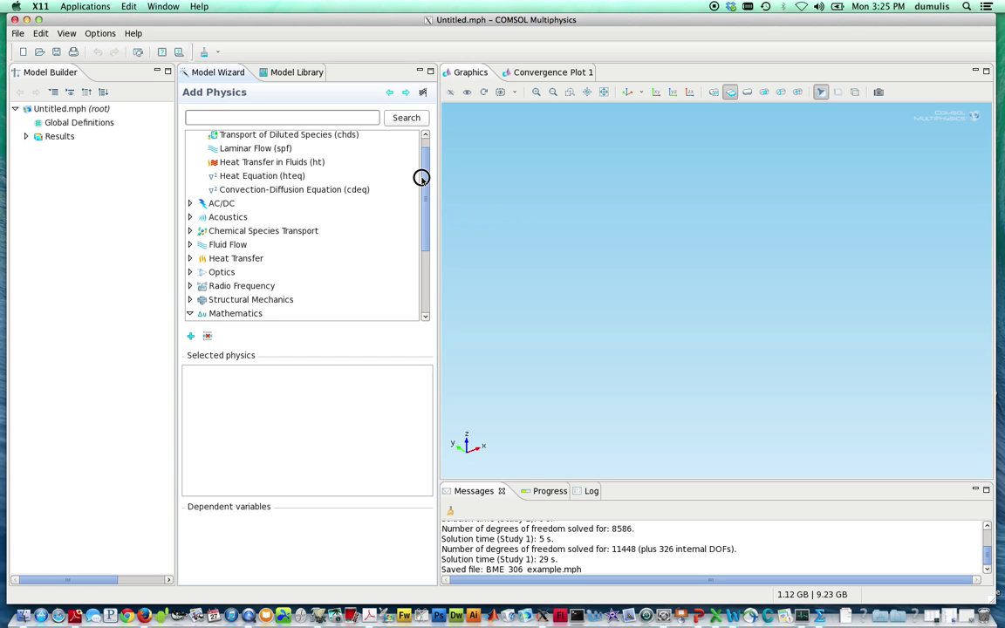
left_click_drag(422, 178, 419, 248)
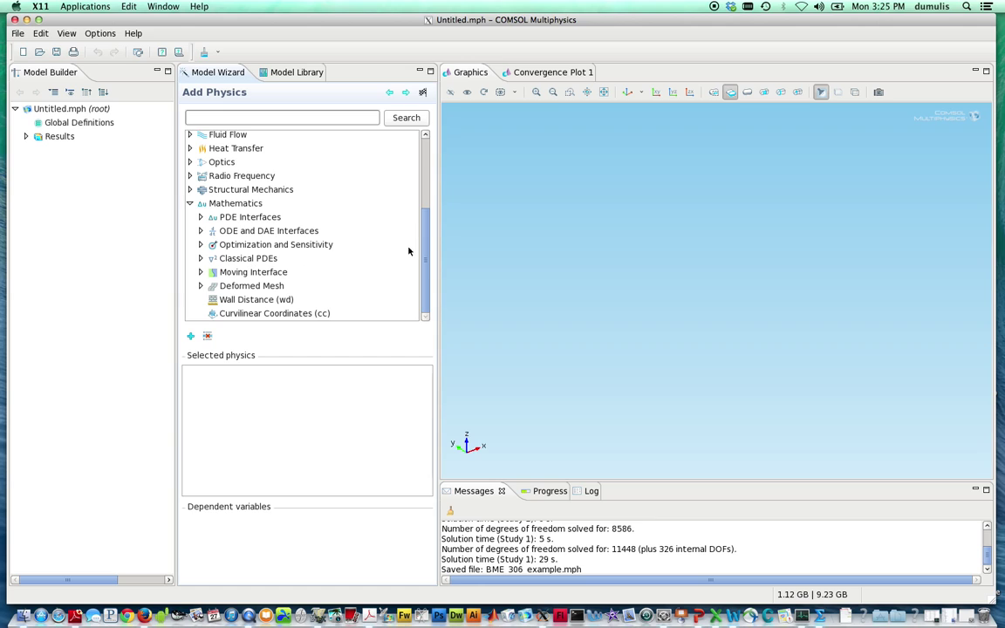
mouse_move(428, 247)
left_mouse_down()
mouse_move(440, 220)
mouse_move(428, 251)
left_mouse_up()
left_click(190, 203)
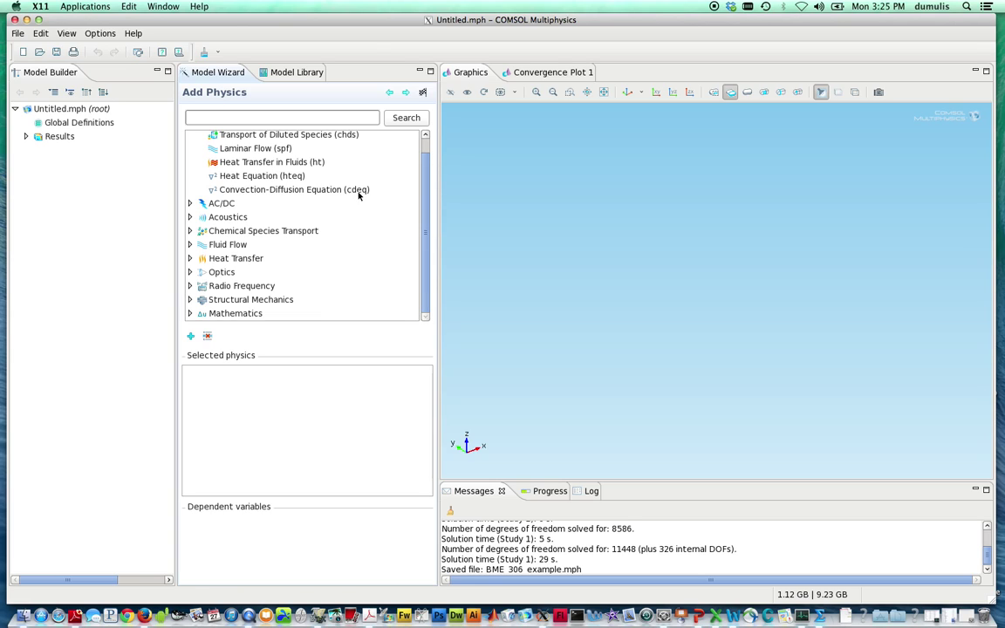
left_click(190, 244)
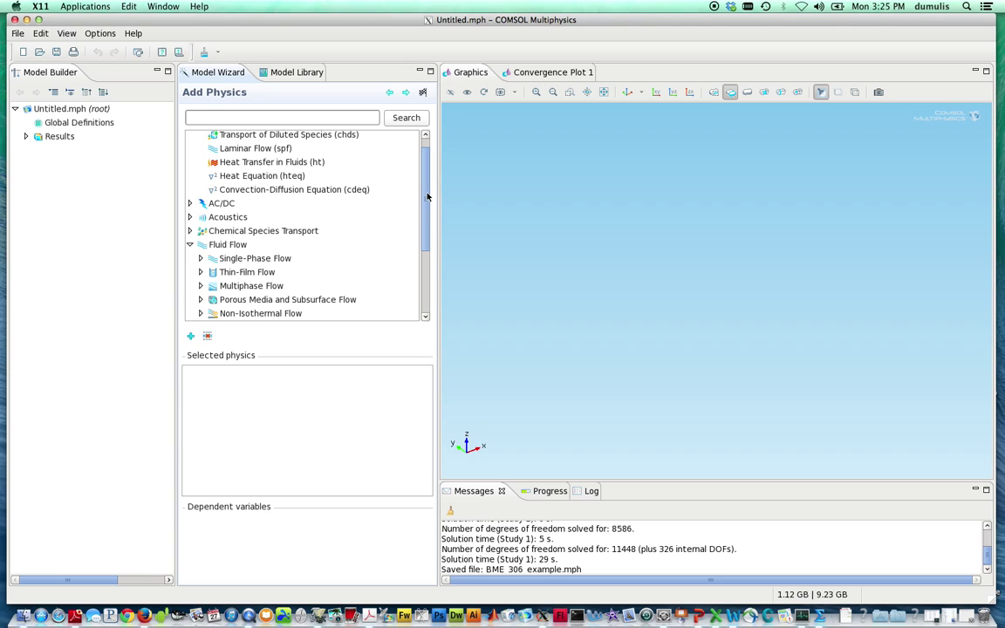
scroll(427, 193, "down", 3)
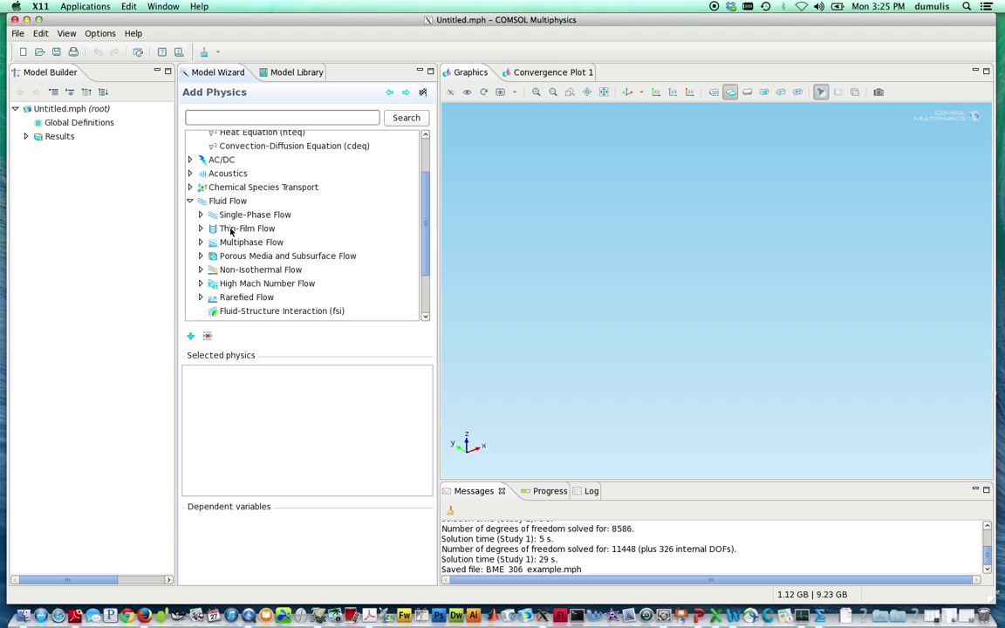
left_click(201, 215)
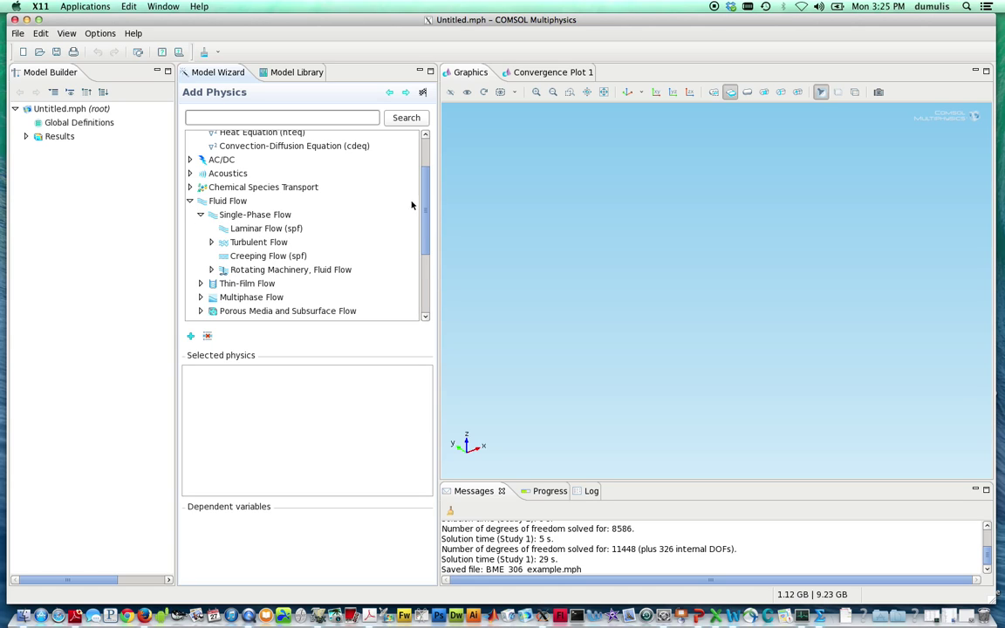
left_click_drag(422, 192, 422, 217)
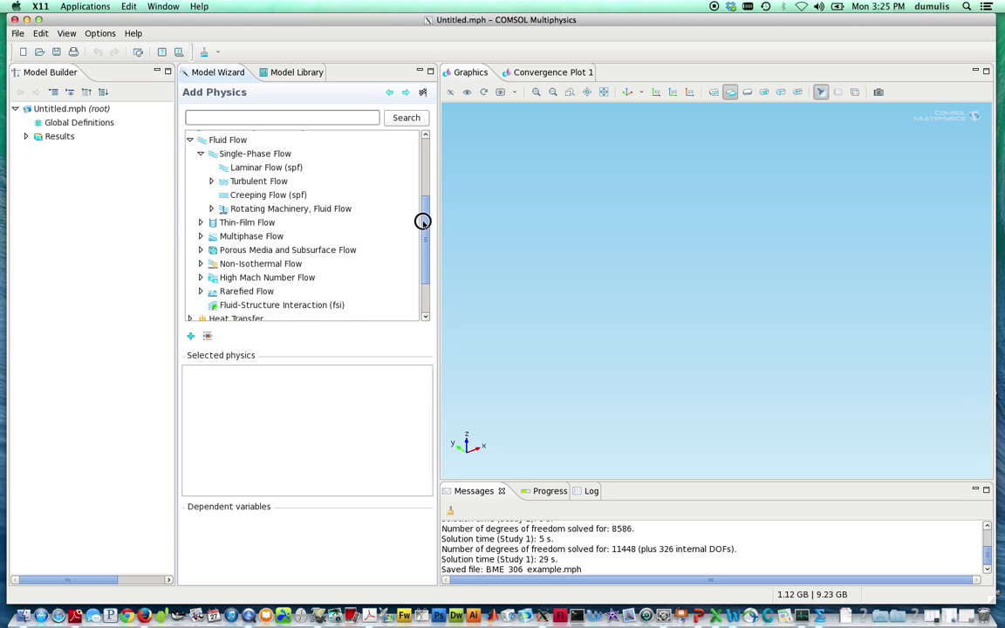
left_click(275, 168)
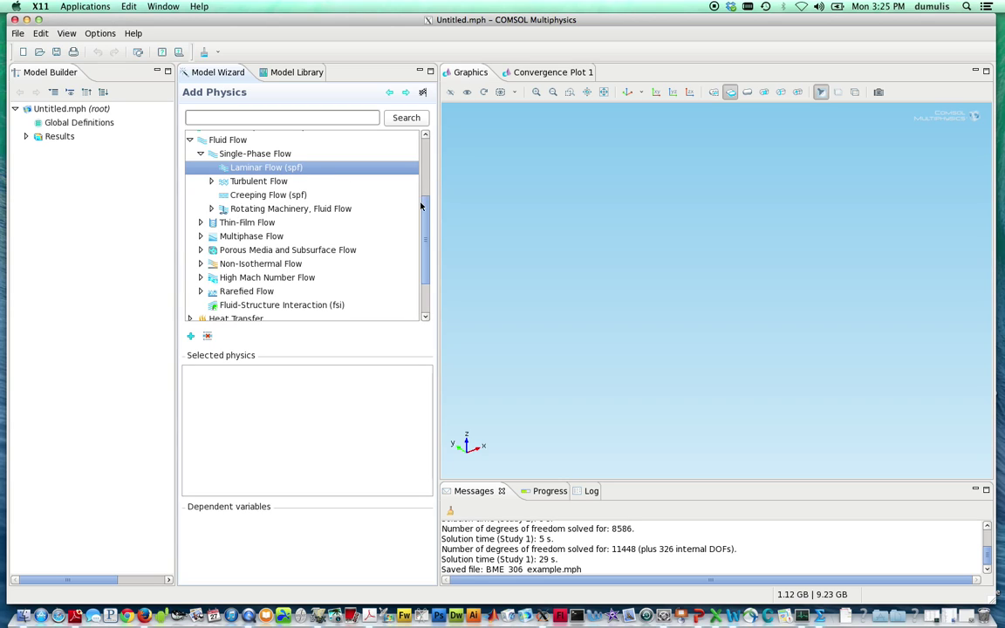
left_click(191, 335)
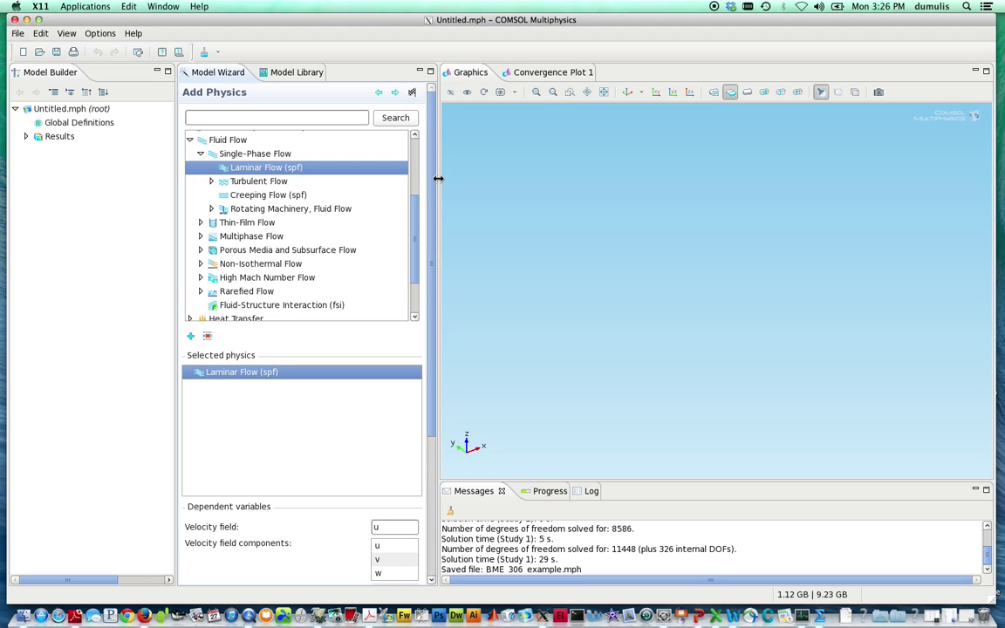
Collapse Fluid Flow and select Transport of Diluted Species (chds) under Chemical Species Transport
scroll(415, 212, "up", 3)
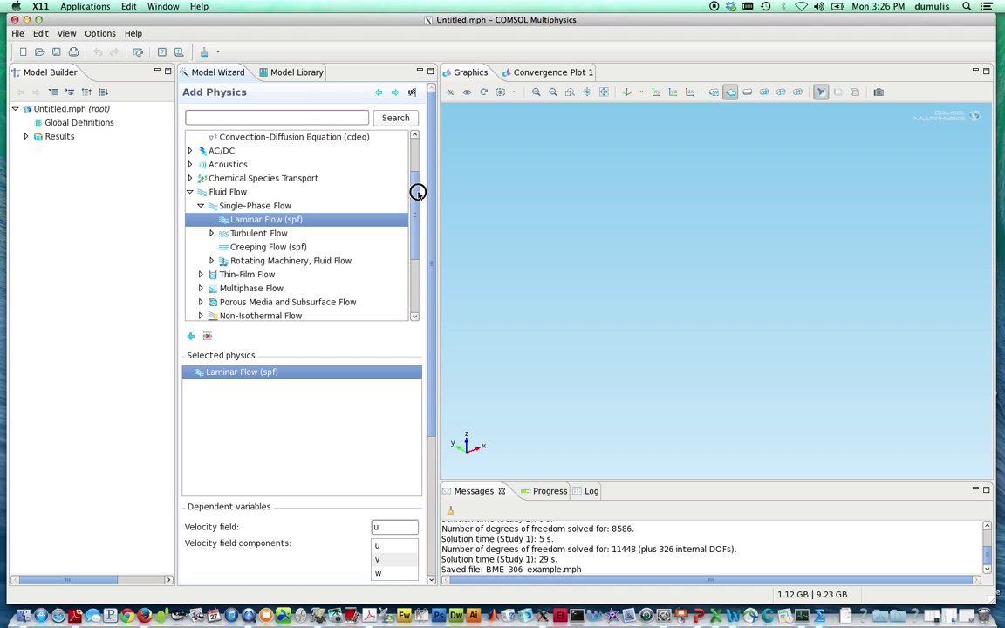
left_click(189, 192)
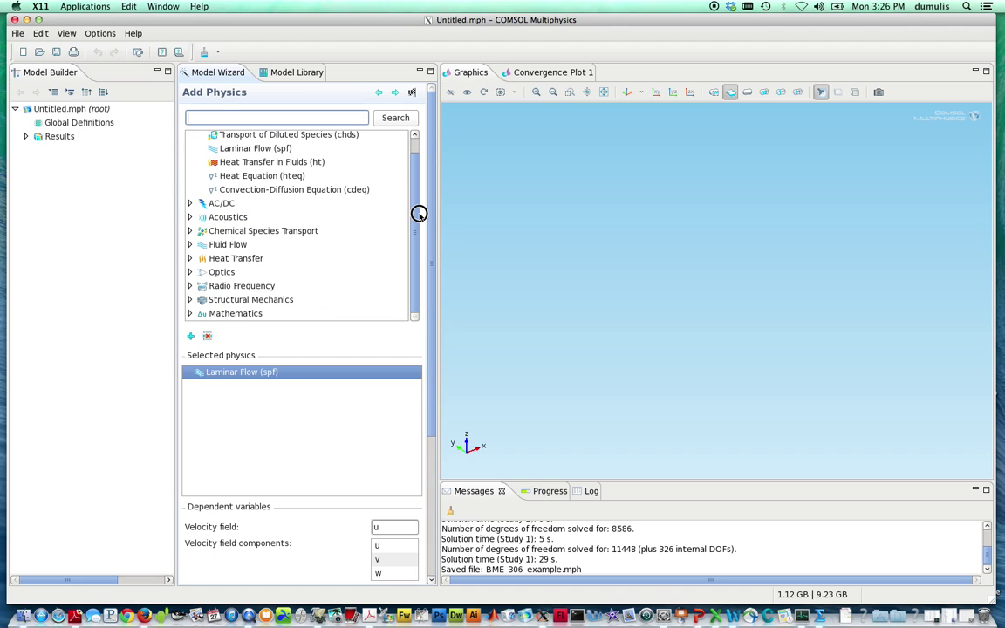
left_click_drag(413, 218, 418, 187)
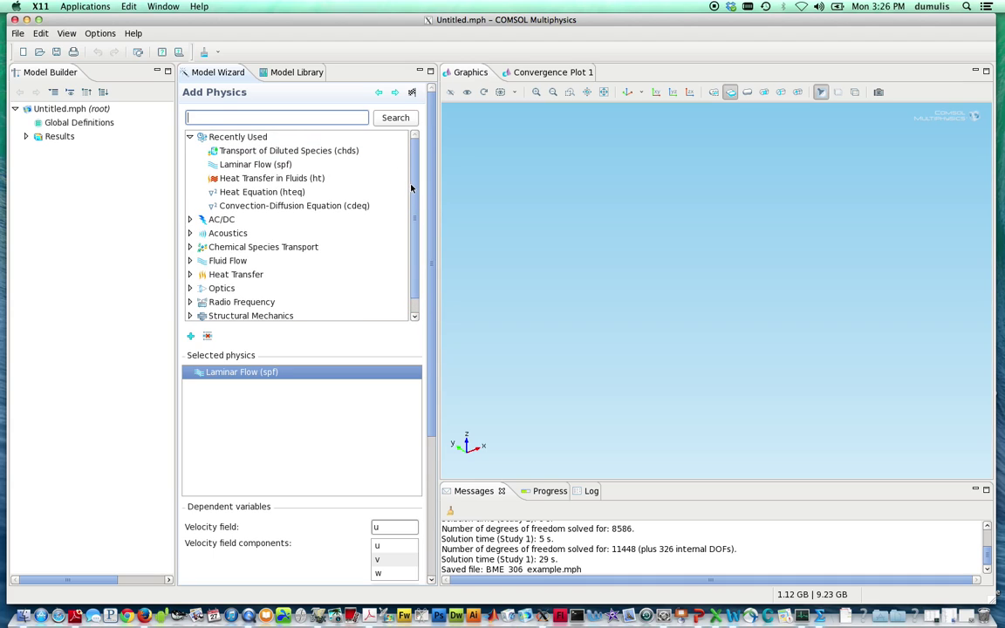
left_click_drag(412, 187, 415, 199)
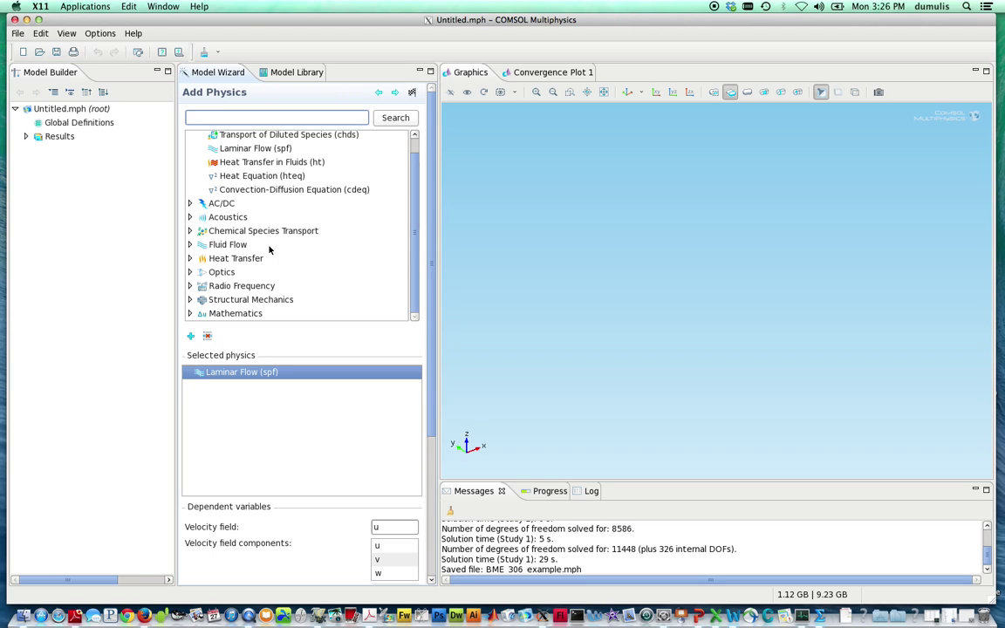
left_click(190, 231)
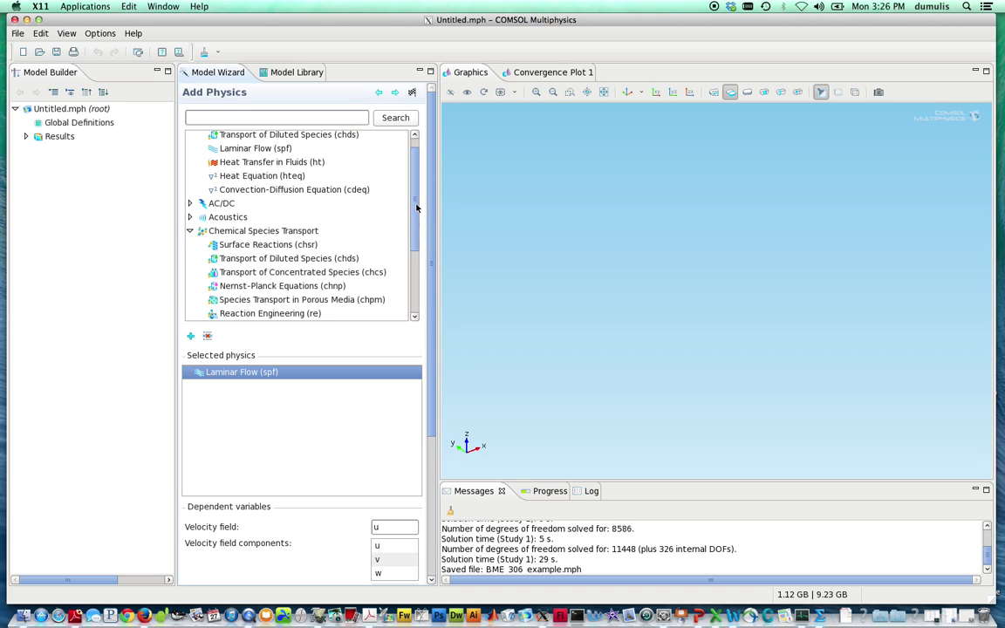
left_click_drag(415, 204, 413, 226)
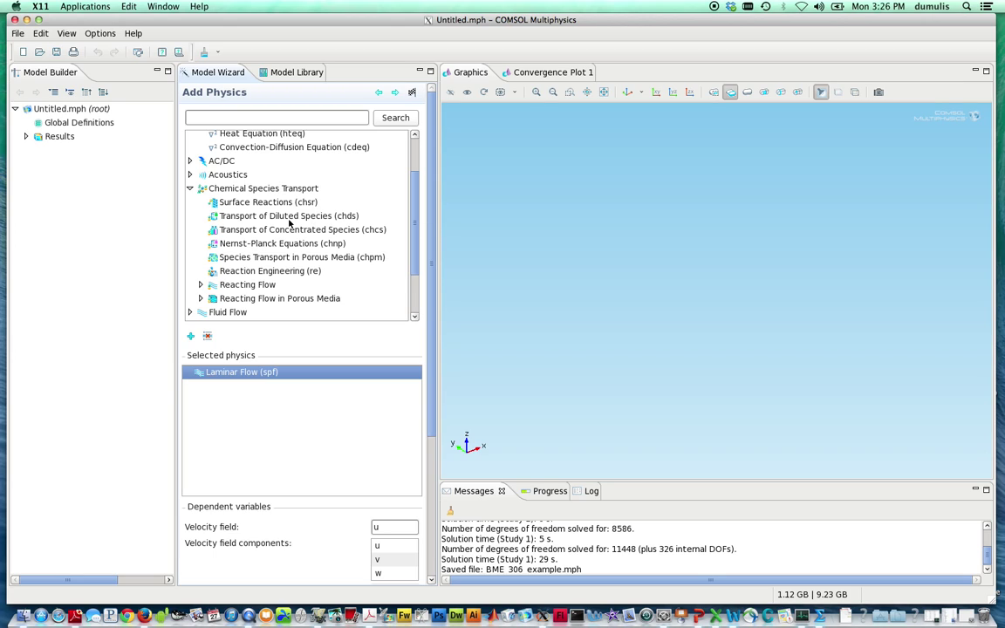
left_click(256, 219)
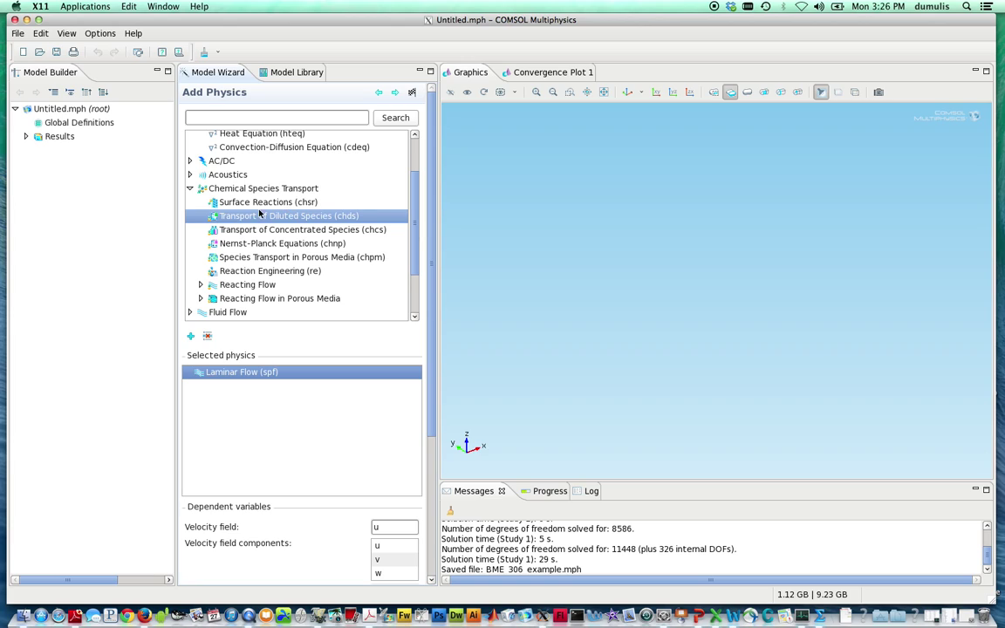
Add Transport of Diluted Species (chds) with one species, concentration c
left_click(191, 336)
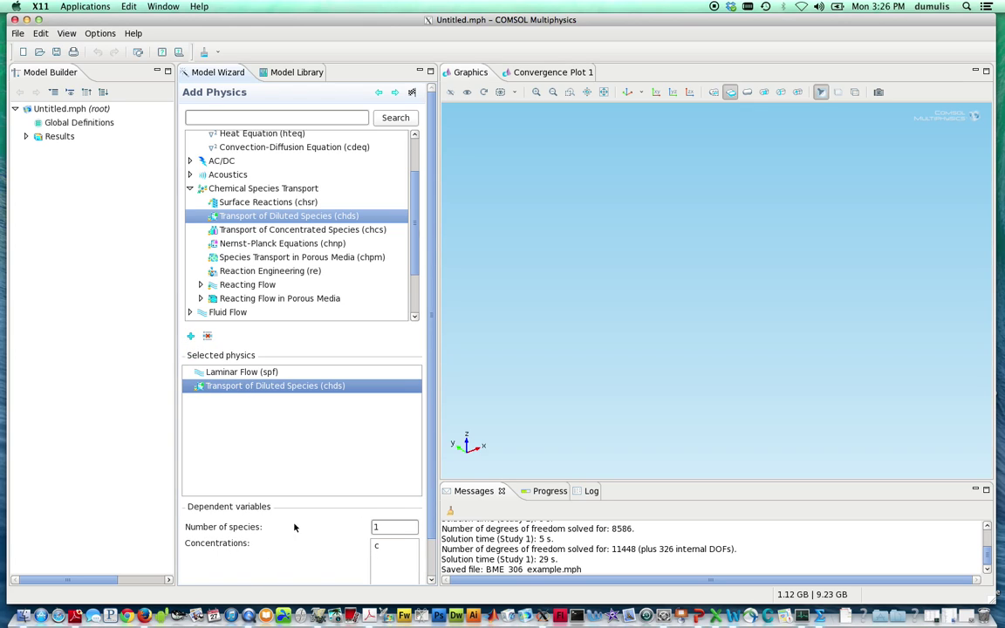
scroll(390, 550, "down", 2)
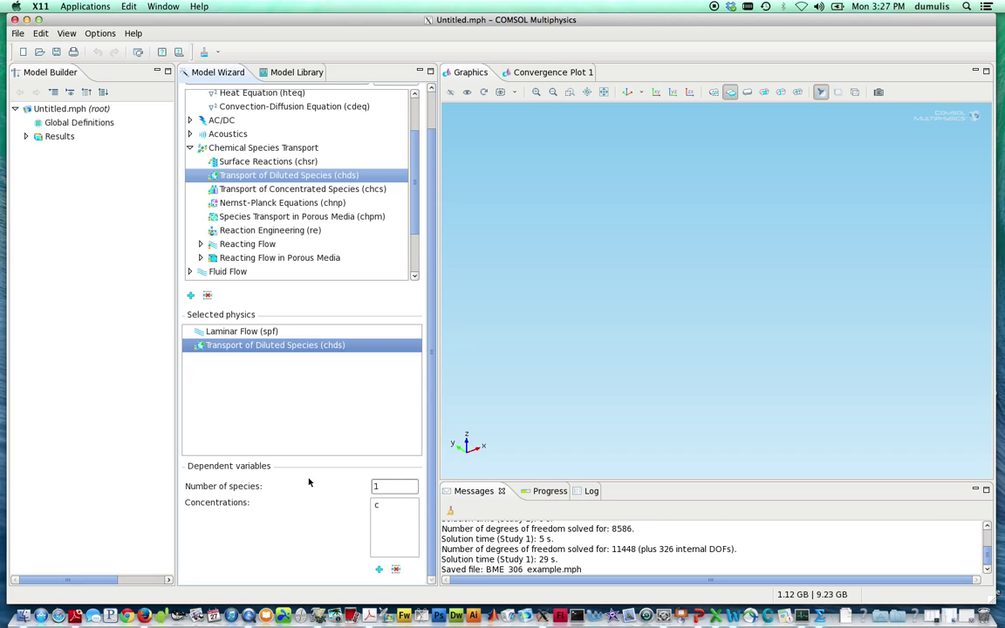
left_click(395, 490)
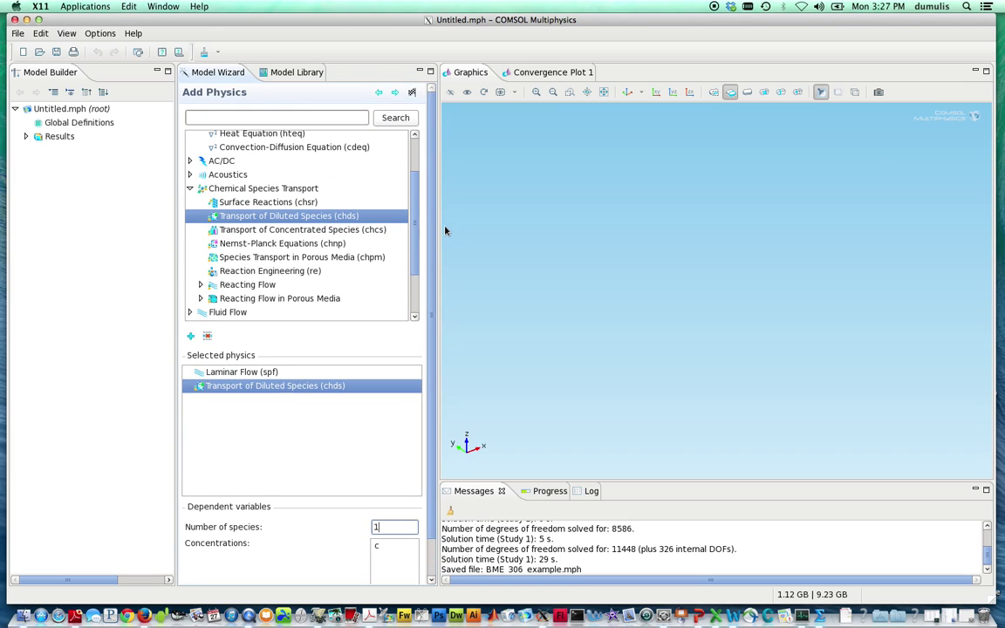
left_click(189, 188)
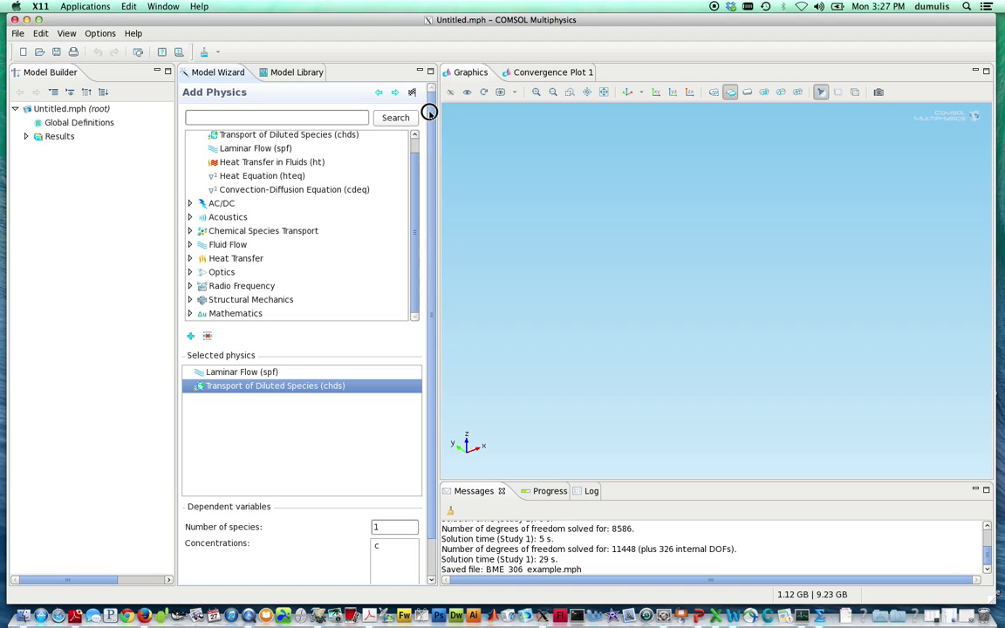
mouse_move(427, 112)
left_mouse_down()
mouse_move(429, 183)
mouse_move(429, 107)
left_mouse_up()
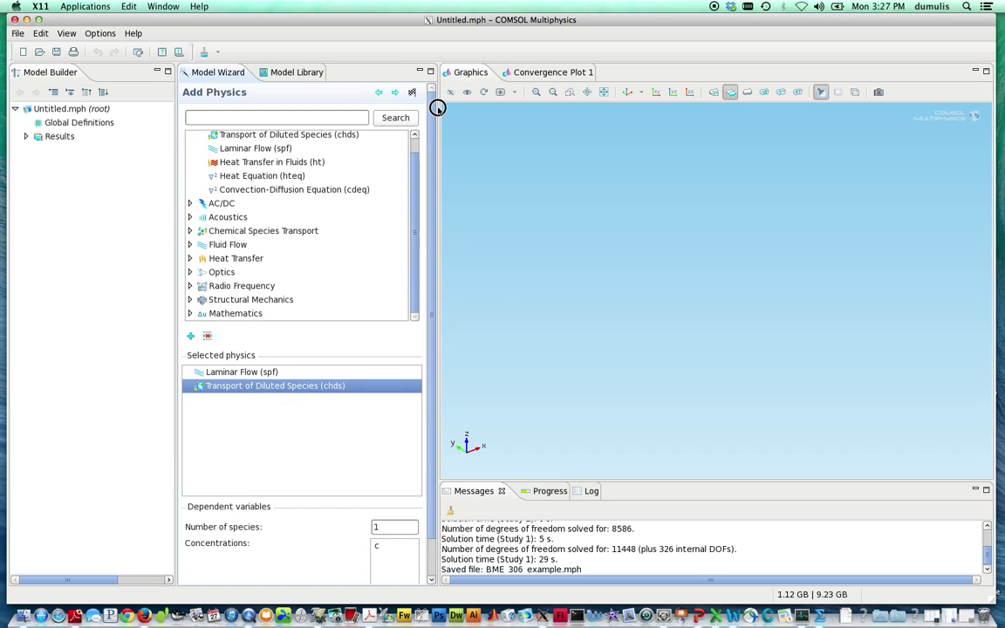
Choose the Stationary preset study and finish the Model Wizard
left_click(397, 94)
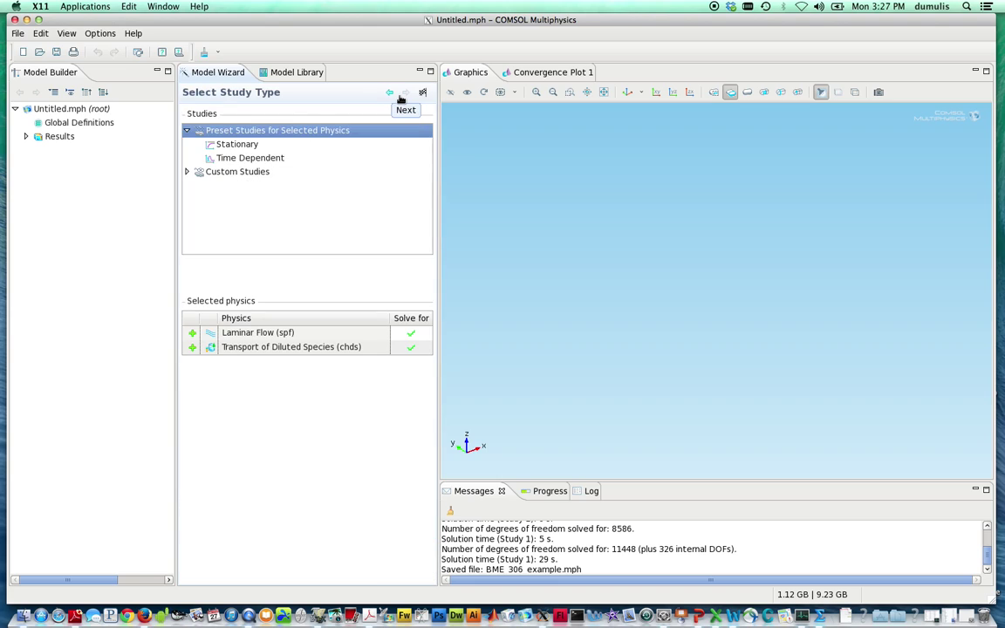
left_click(246, 146)
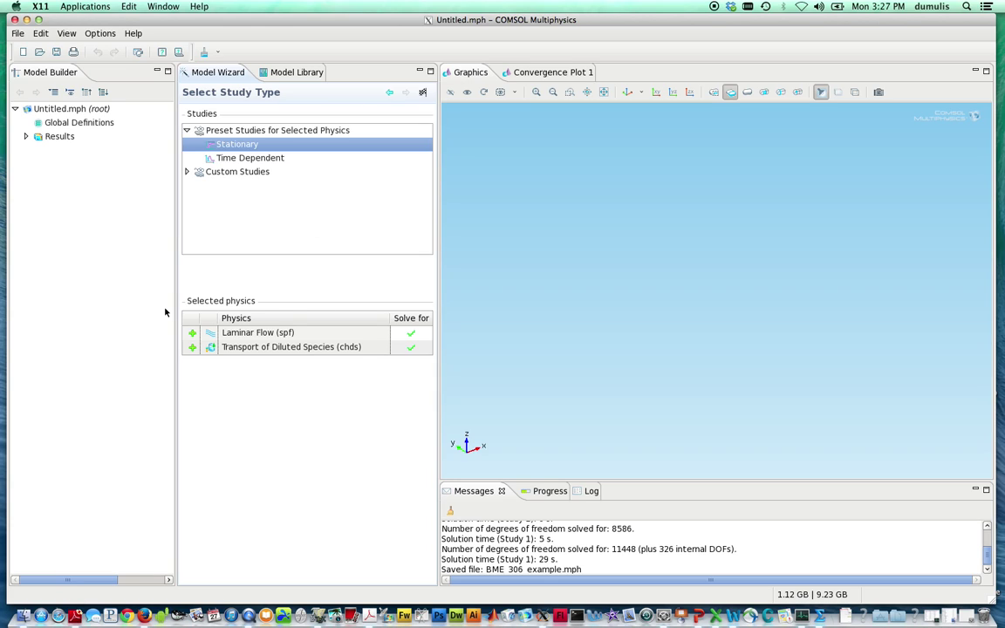
left_click(423, 93)
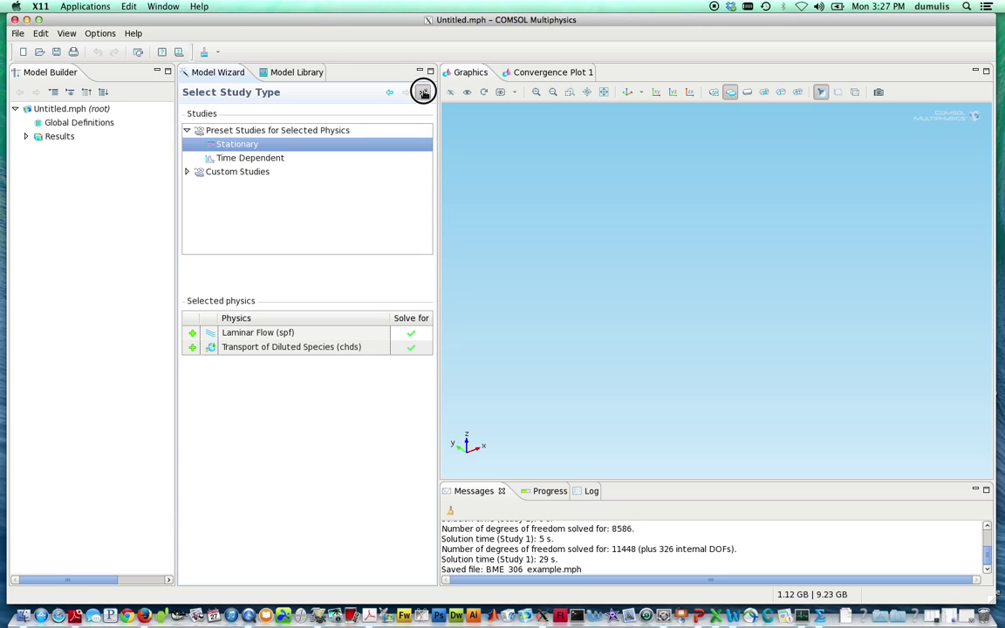